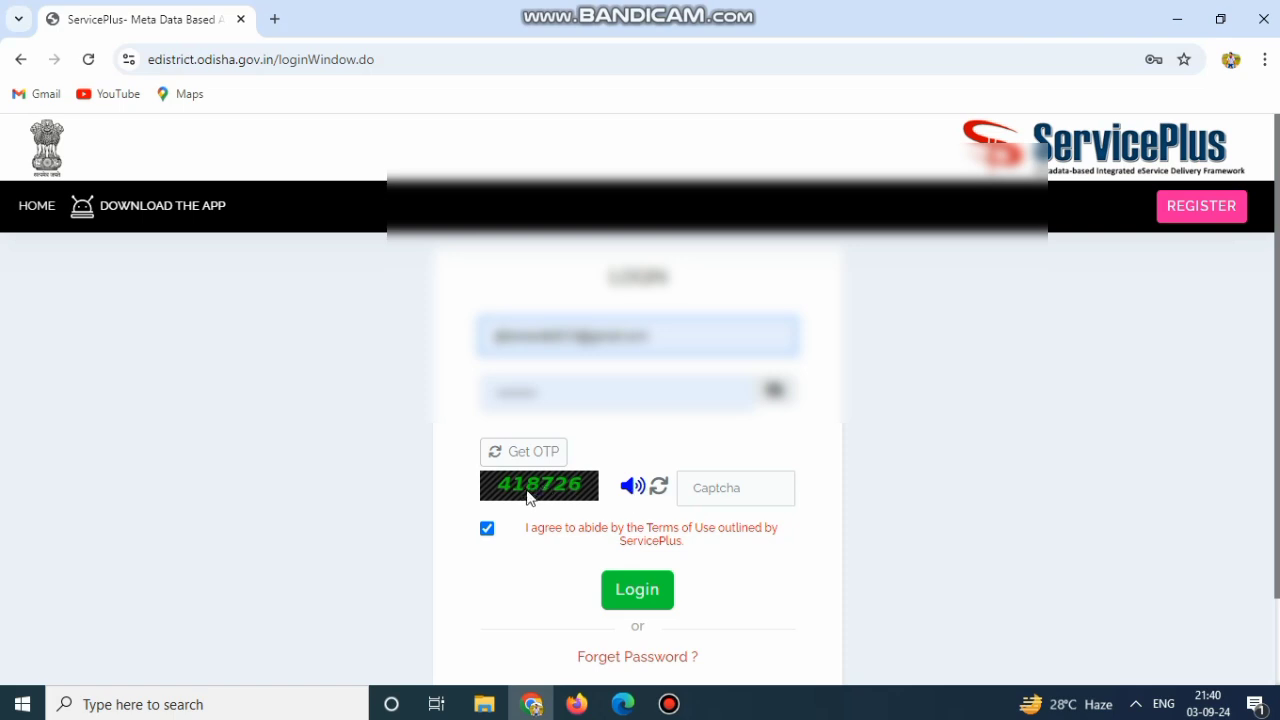
# Enter the code shown in the captcha image into the login Captcha box
pyautogui.click(708, 476)
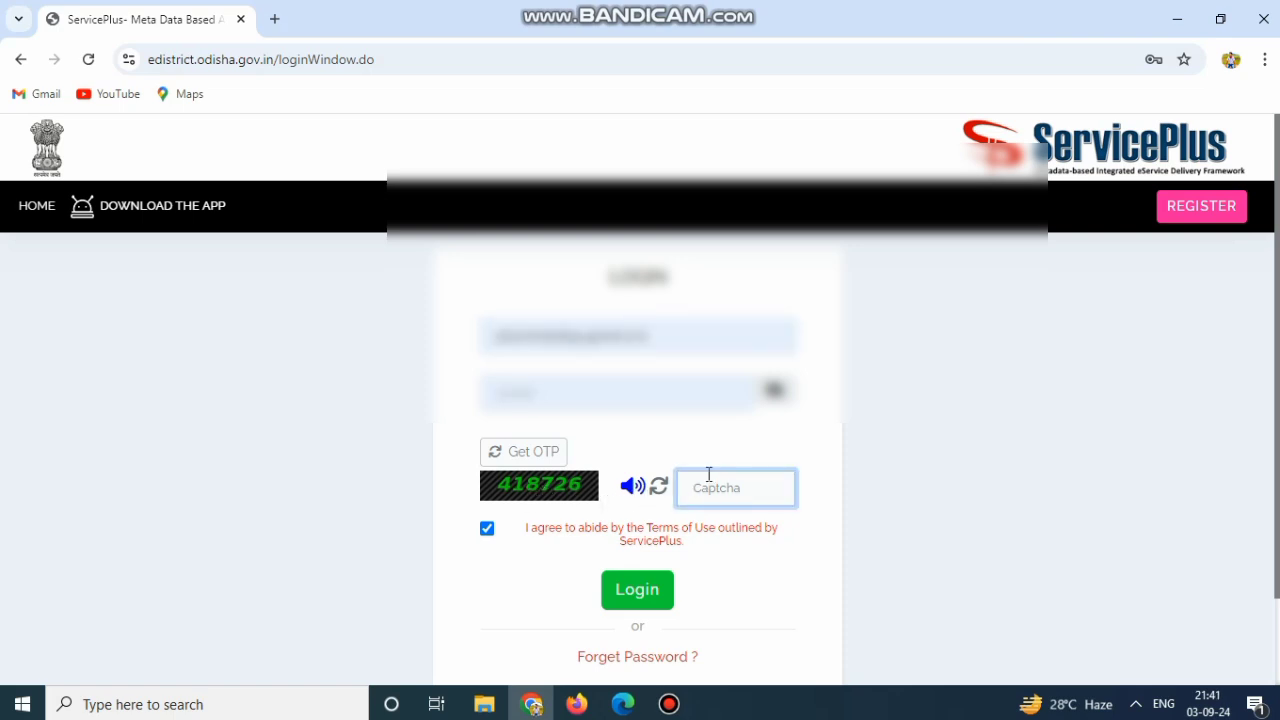
pyautogui.write('418726')
# Log in and expand View Status of Application in the left menu
pyautogui.click(625, 592)
pyautogui.click(624, 591)
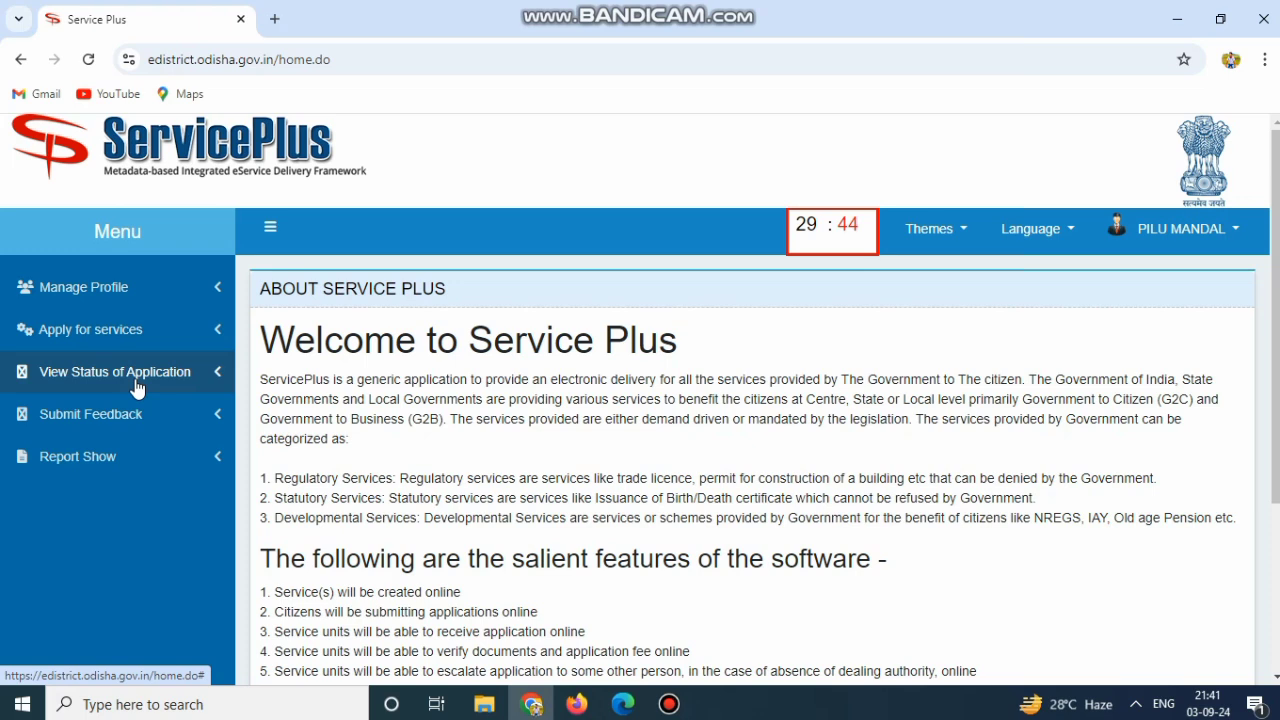
pyautogui.click(136, 382)
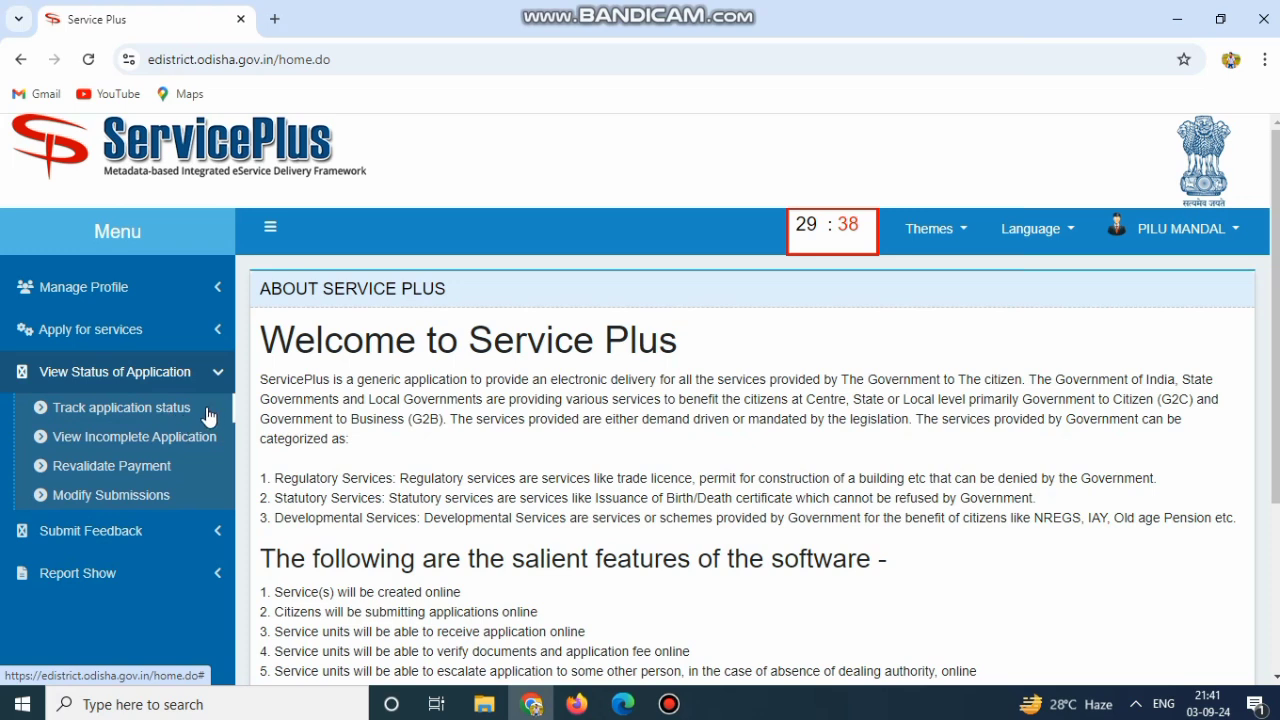
# Open Track application status with the 03/07/2024 to 03/09/2024 date range
pyautogui.click(84, 412)
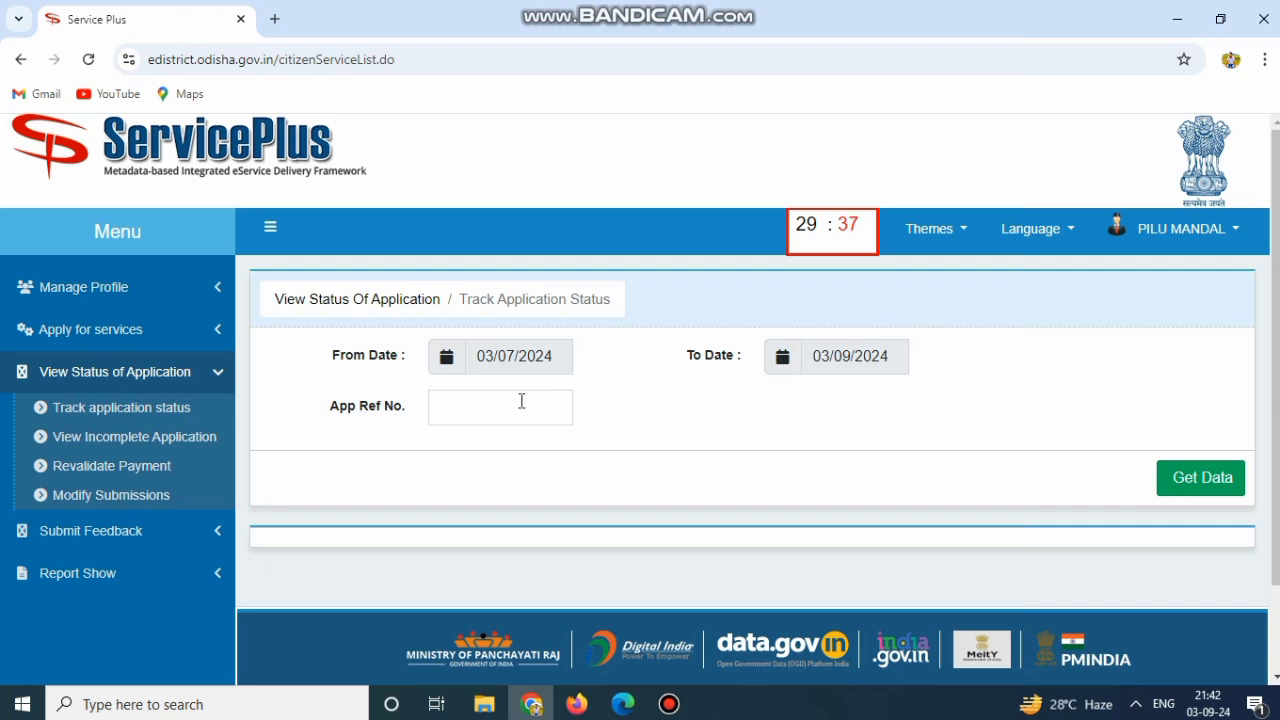
# Fetch the 30 applications for the date range and review the results table
pyautogui.click(1188, 482)
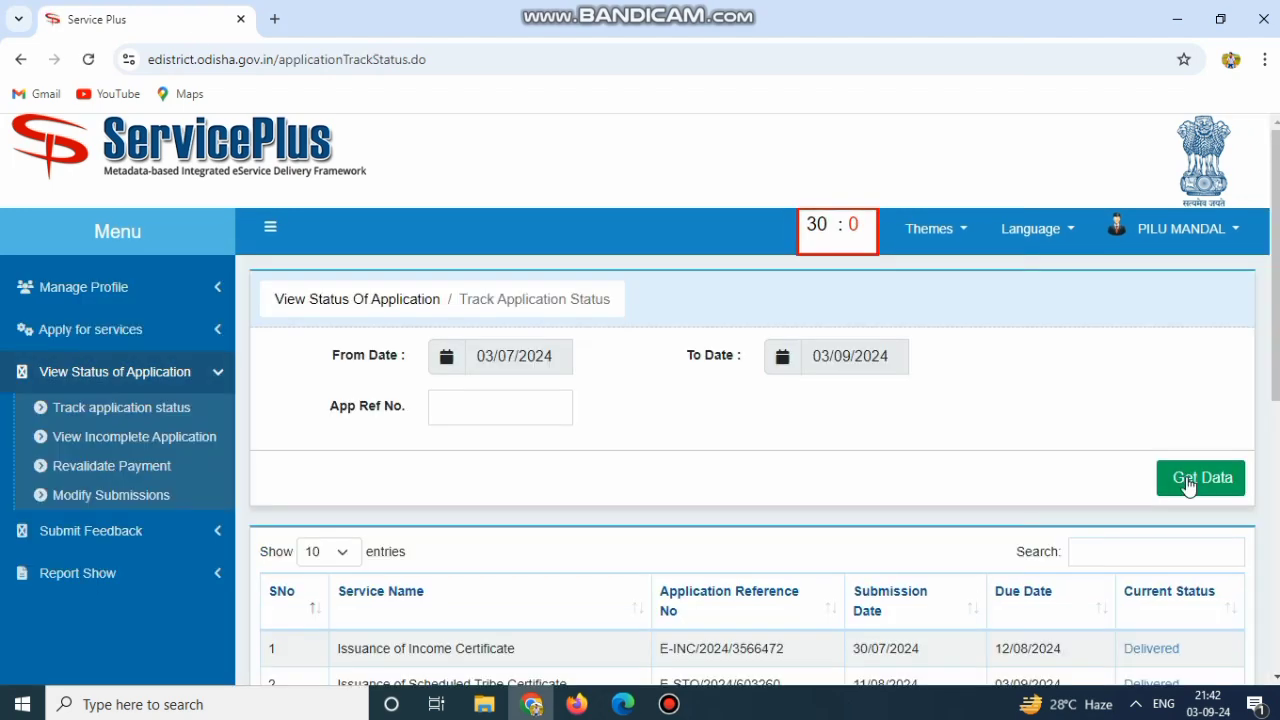
pyautogui.scroll(-5, 898, 467)
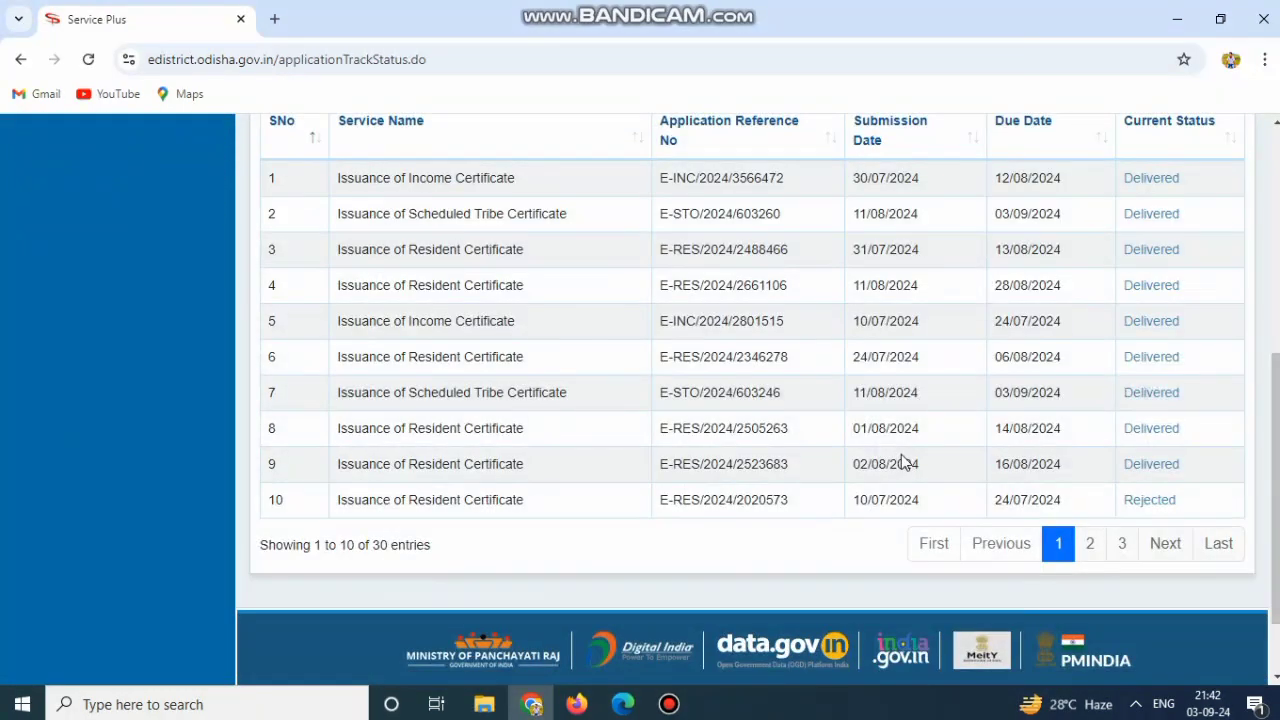
pyautogui.scroll(1, 768, 395)
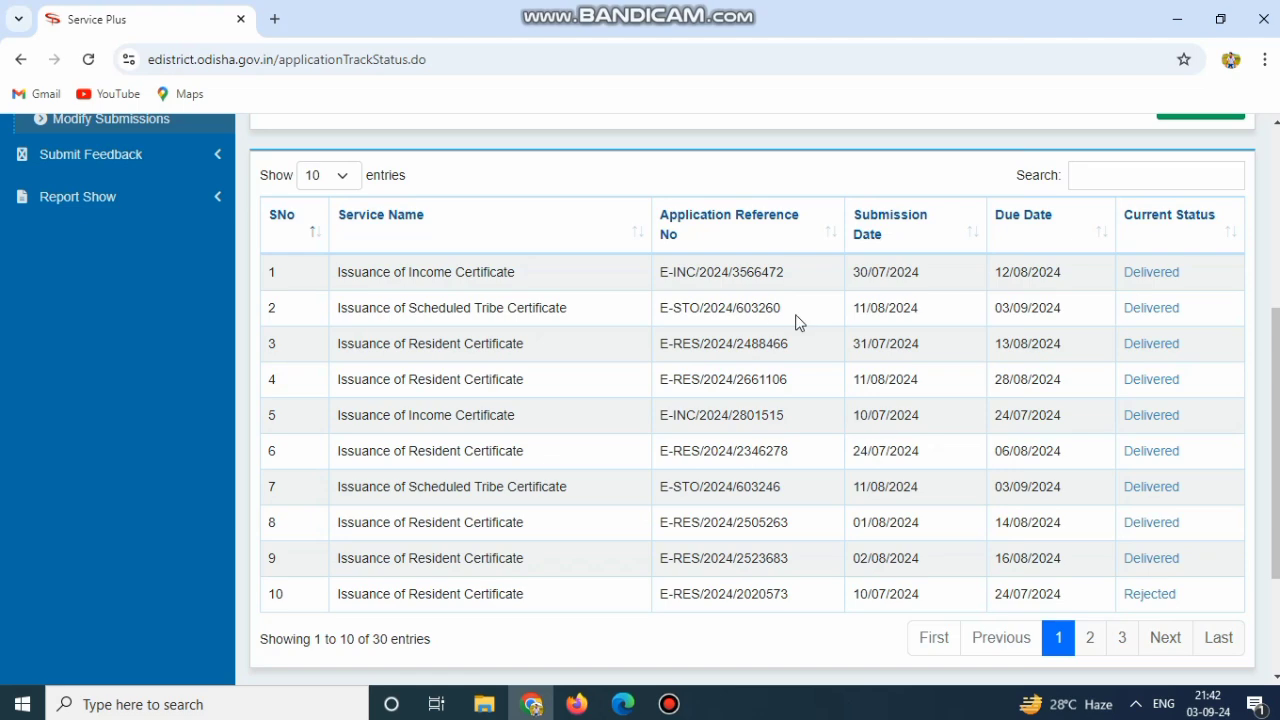
# Open row 2's Delivered status details and download the Schedule Tribe Certificate PDF
pyautogui.click(1138, 310)
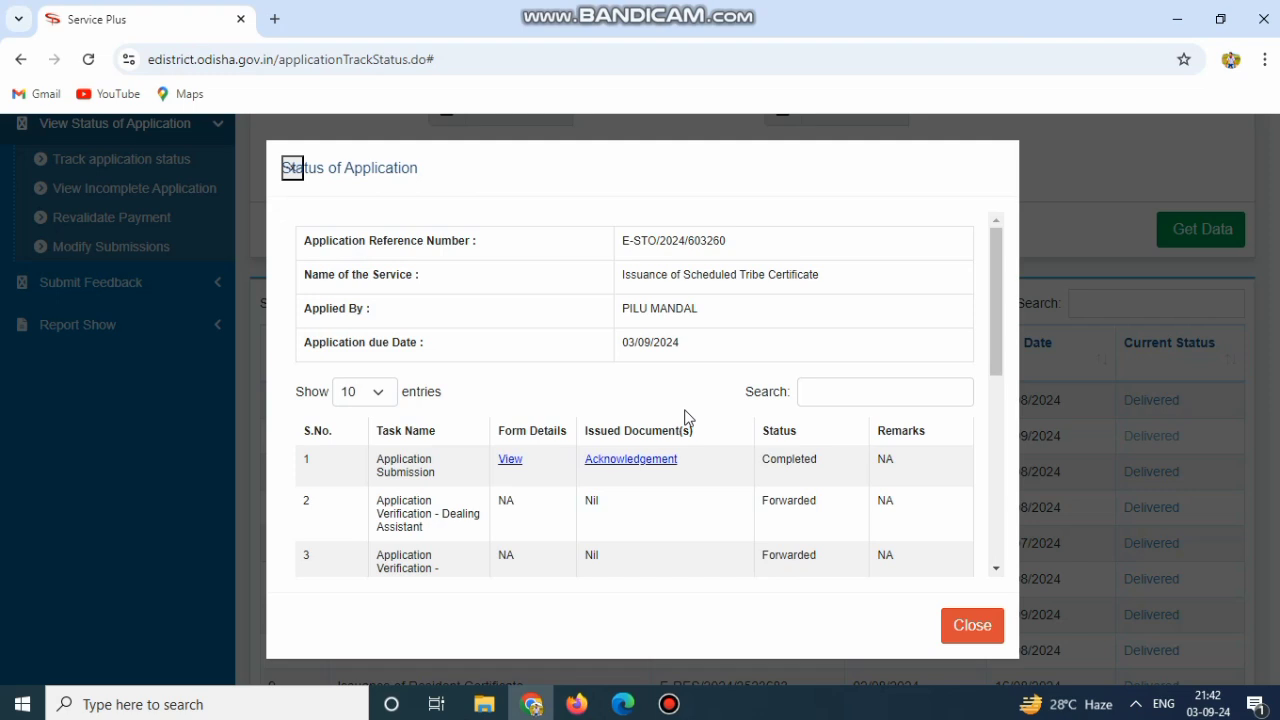
pyautogui.scroll(-3, 686, 418)
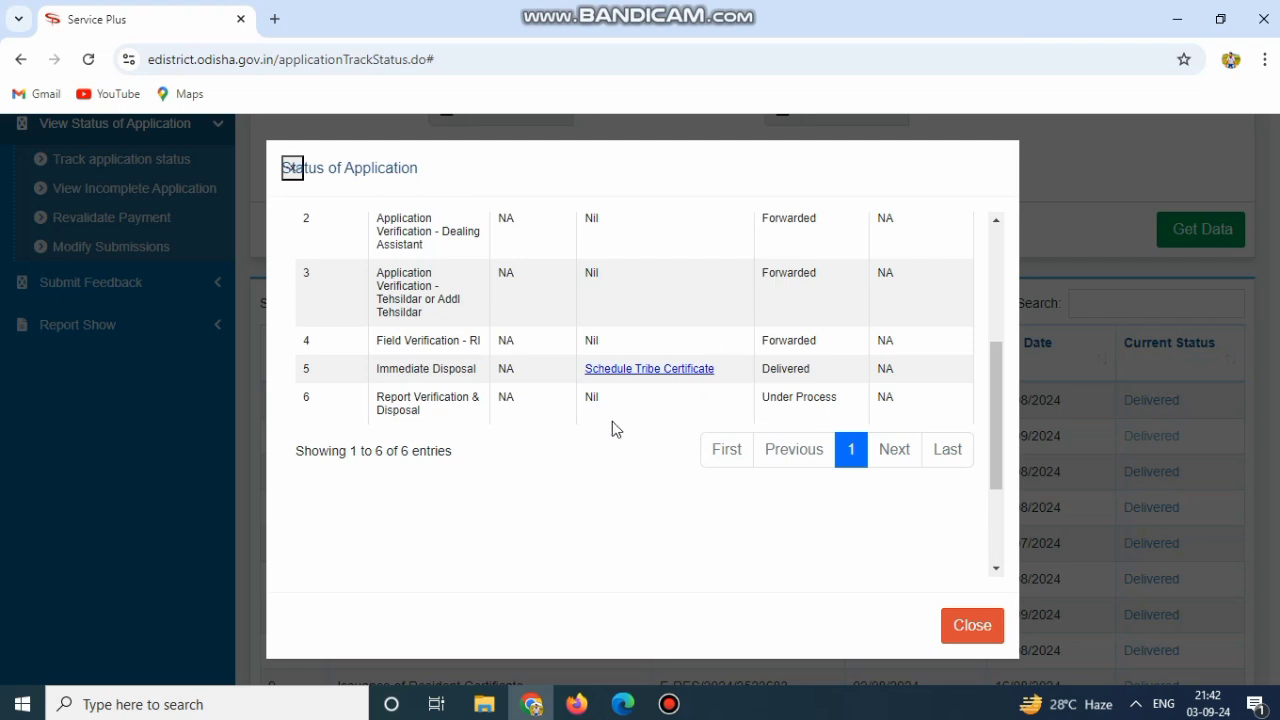
pyautogui.click(641, 372)
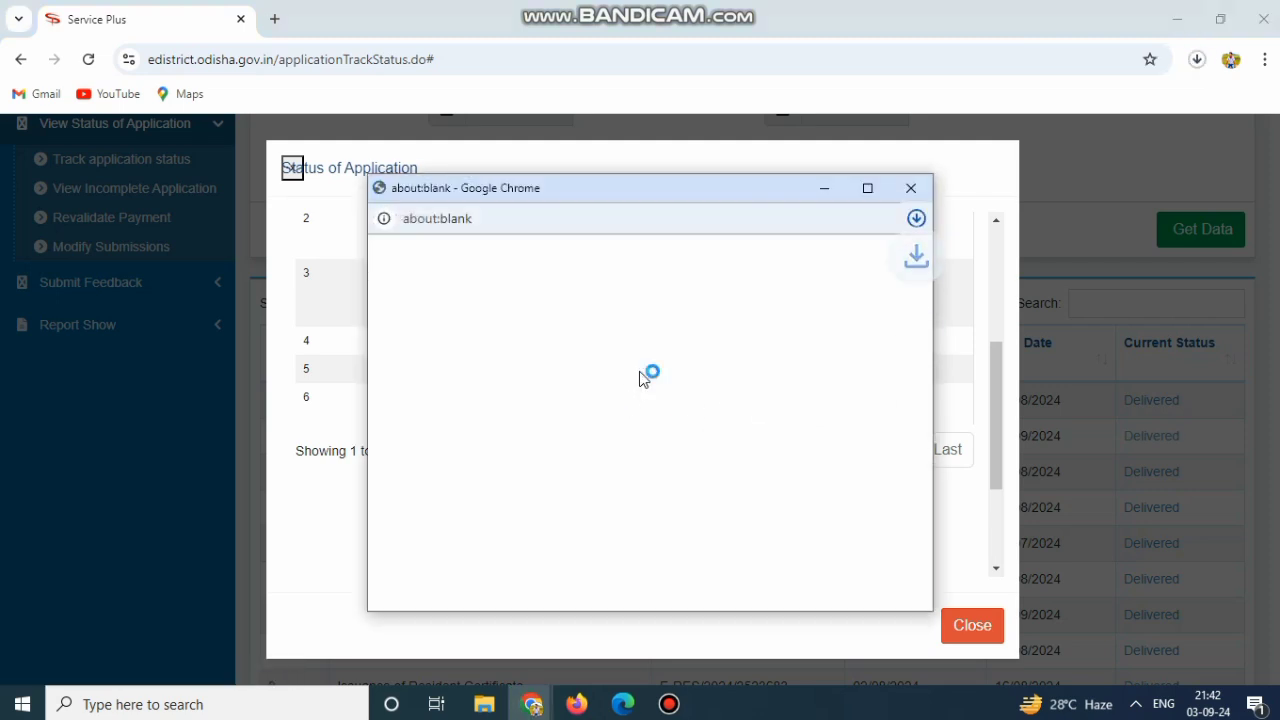
# Open the downloaded certificate PDF in Chrome, scroll through it, then close its tab
pyautogui.moveTo(746, 289)
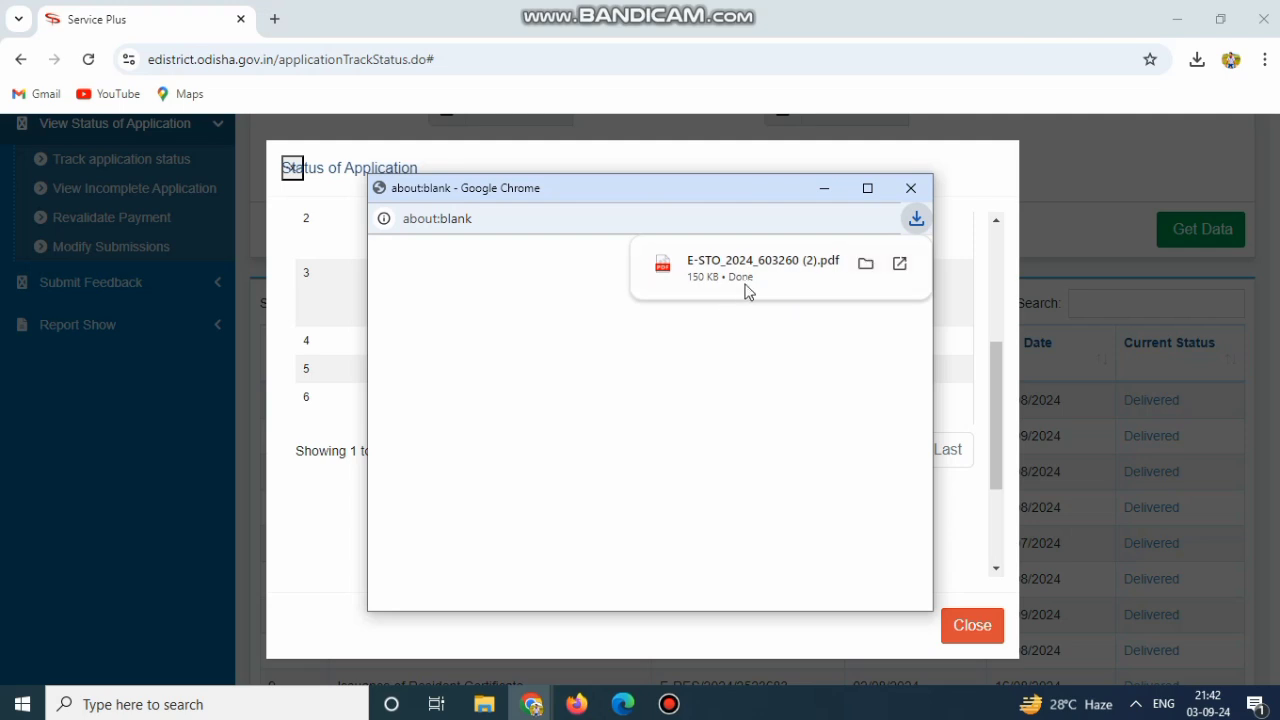
pyautogui.click(899, 264)
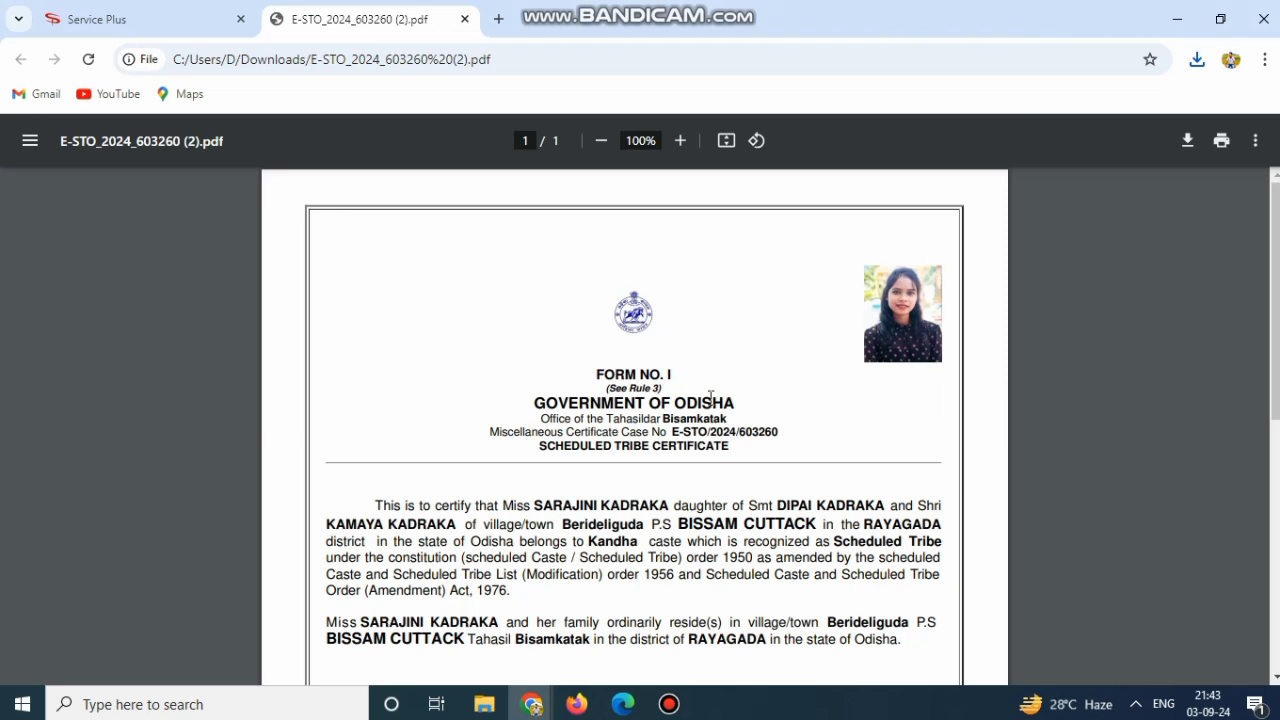
pyautogui.scroll(-2, 707, 397)
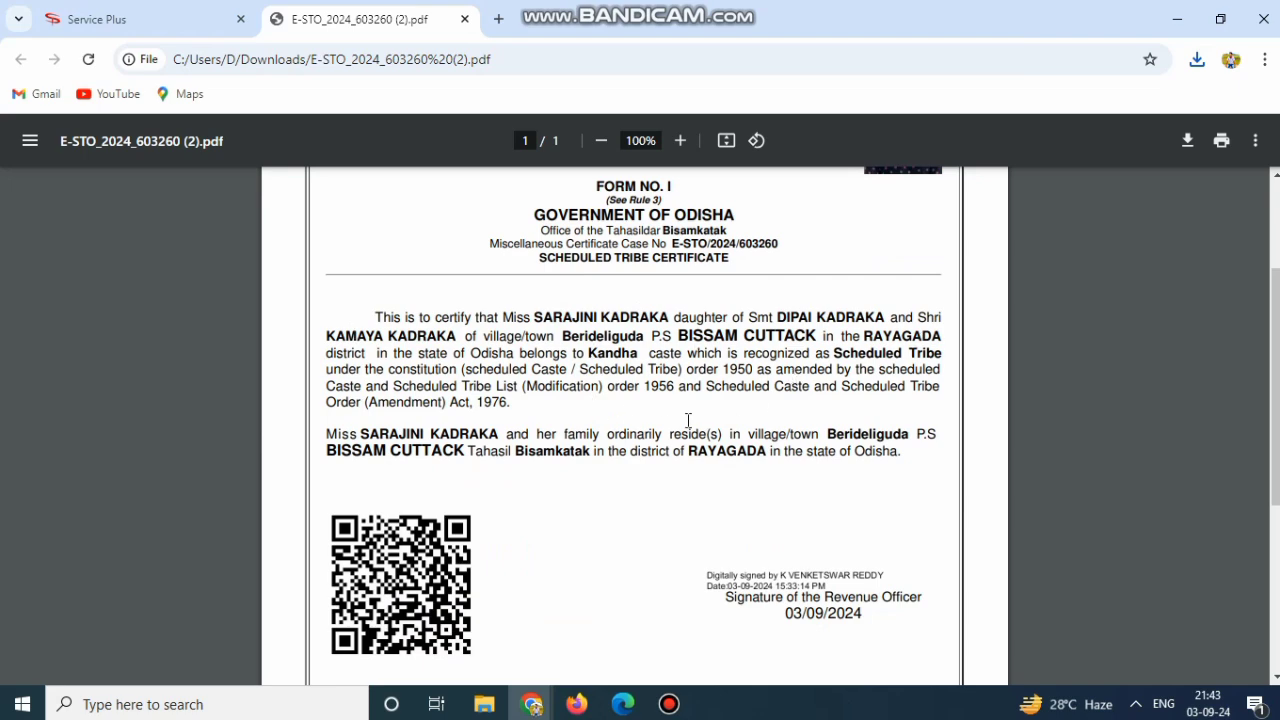
pyautogui.scroll(-4, 688, 464)
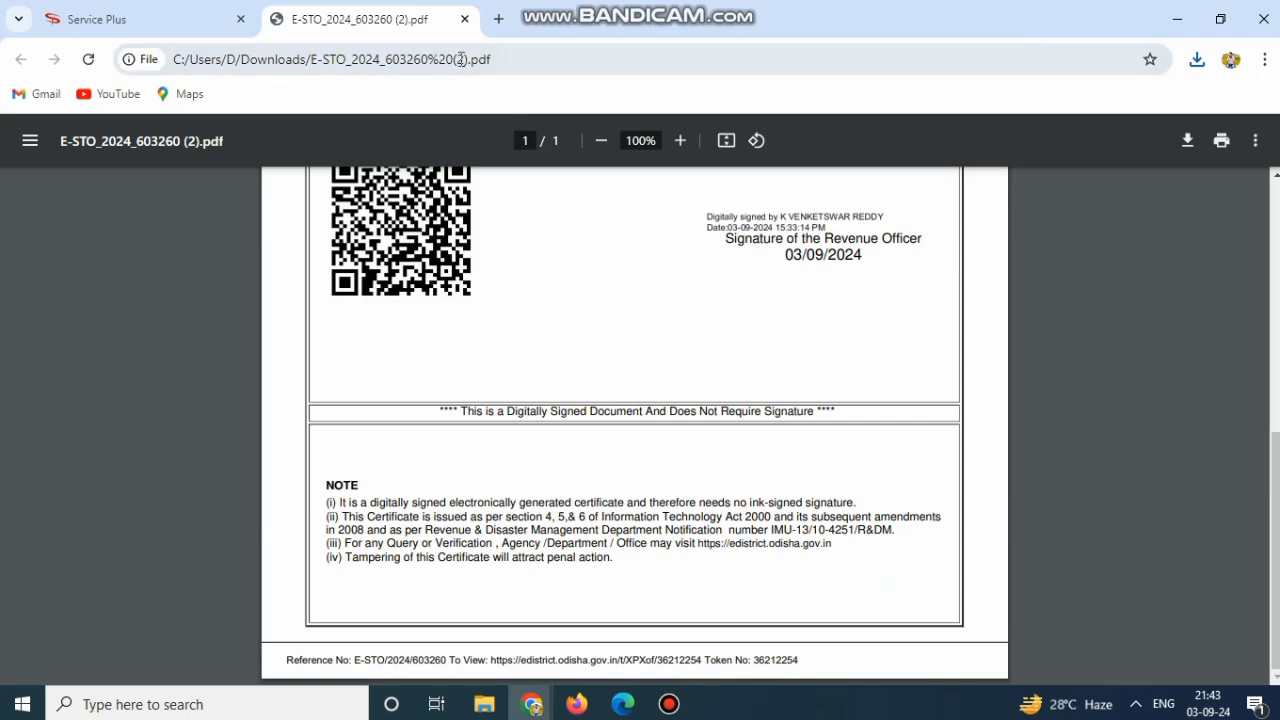
pyautogui.click(464, 19)
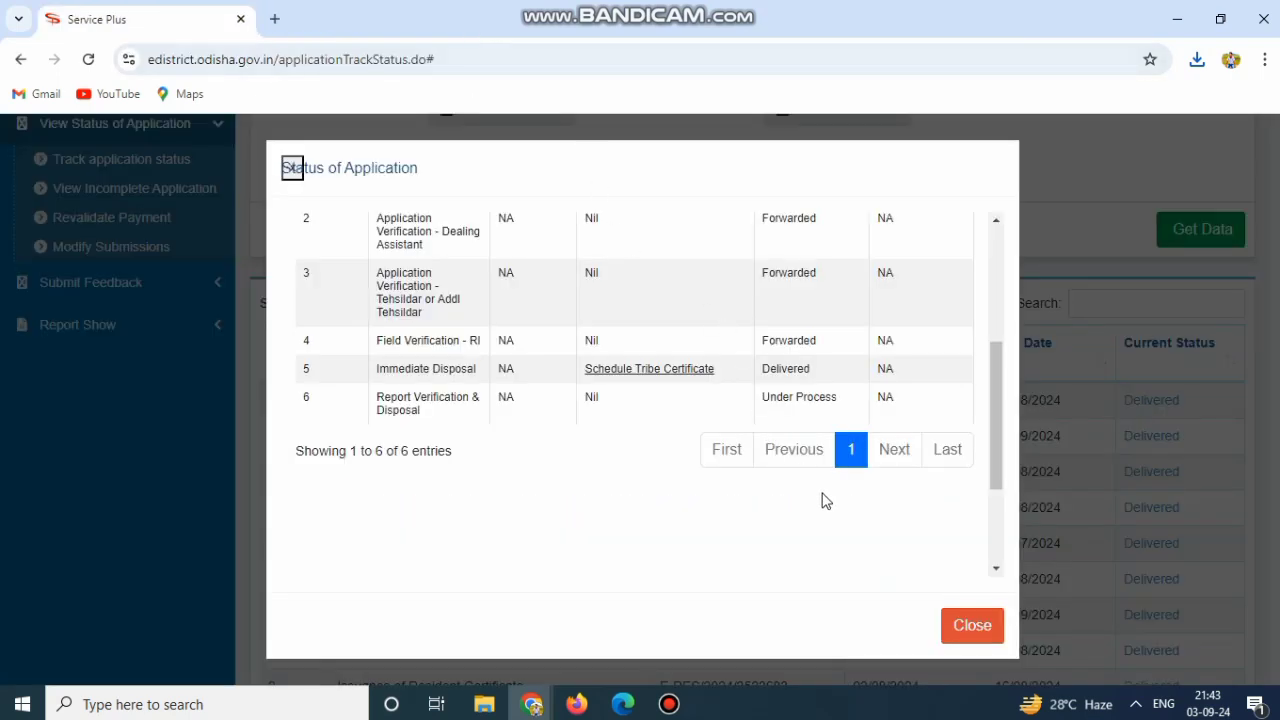
# Close the status dialog, review row 3's Resident Certificate status details, then close them
pyautogui.click(968, 626)
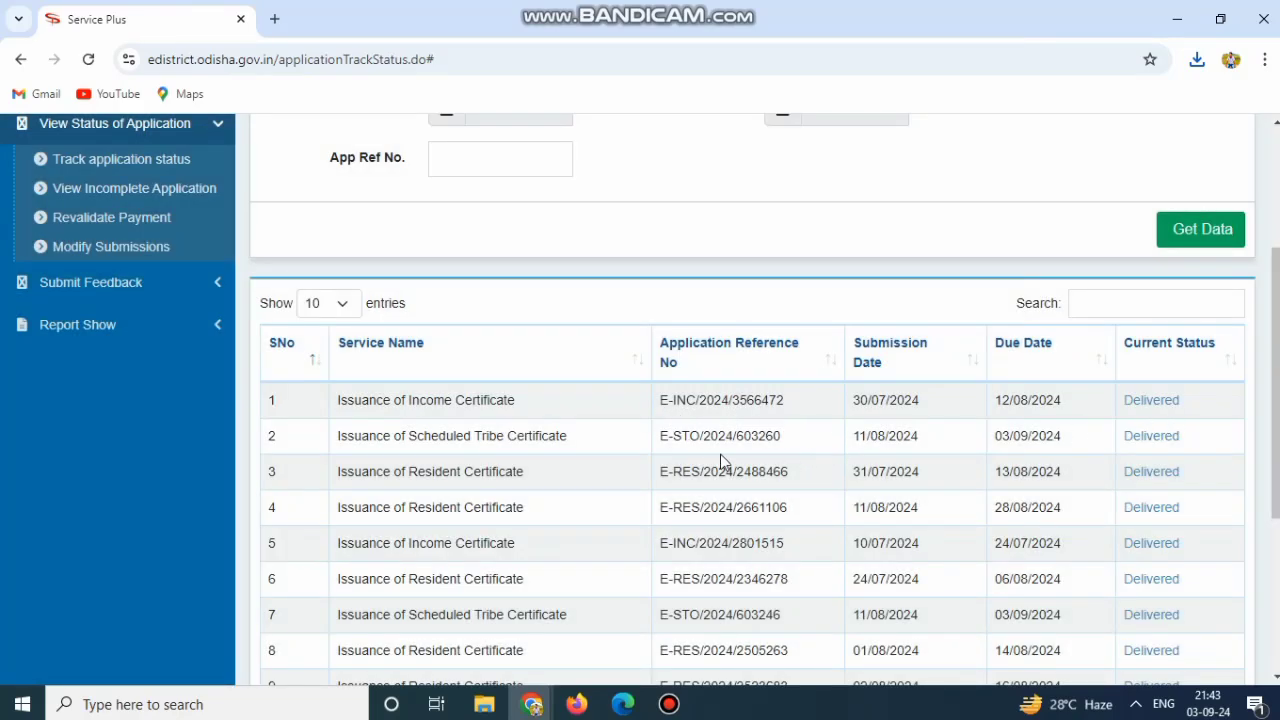
pyautogui.click(1137, 481)
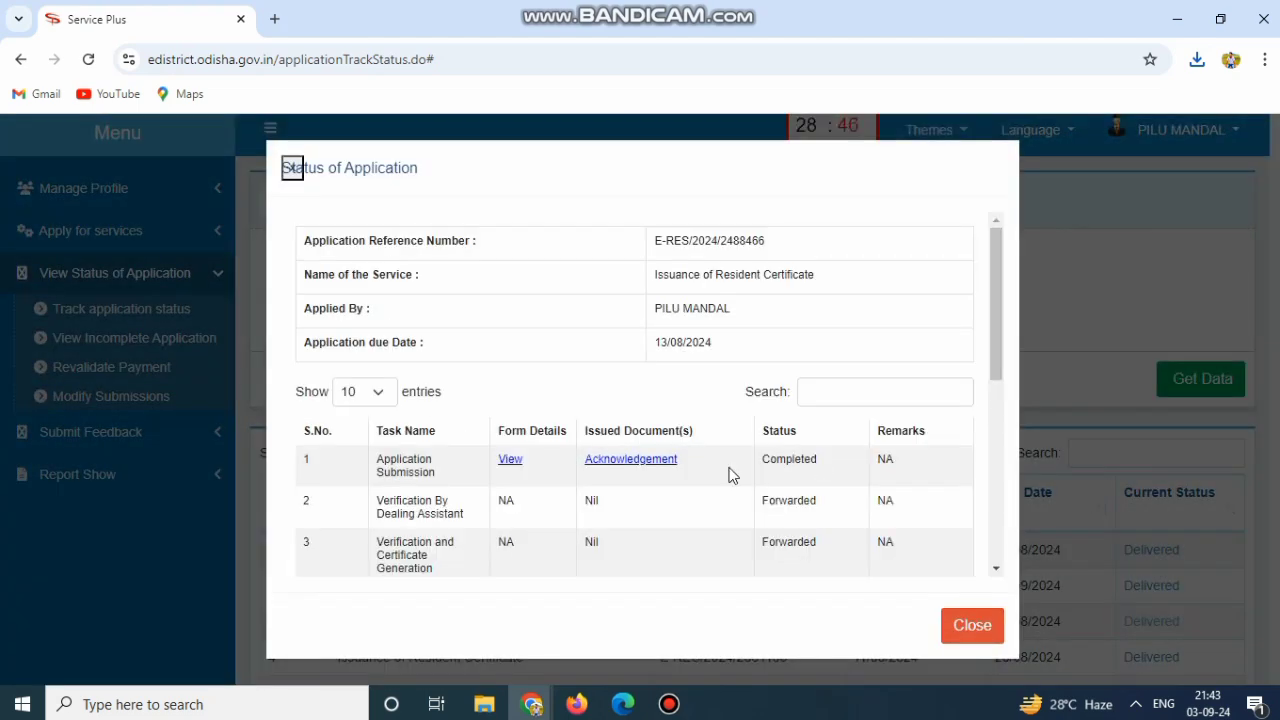
pyautogui.scroll(-3, 728, 475)
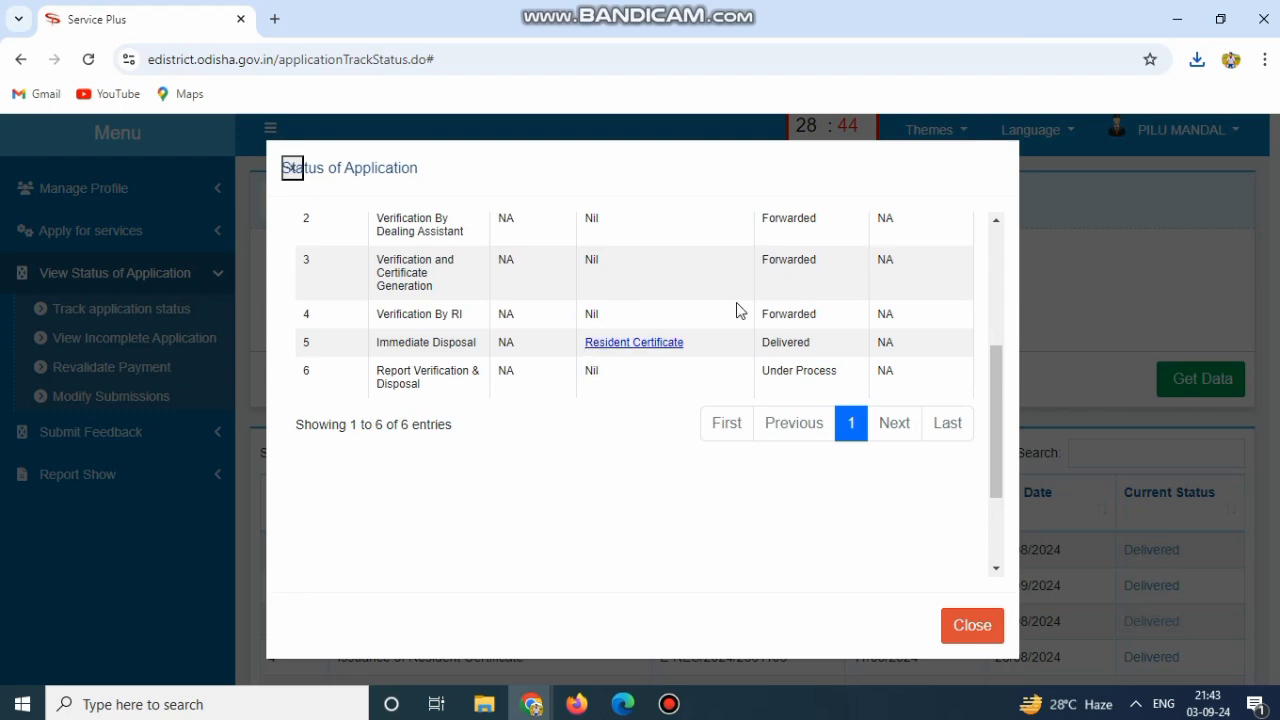
pyautogui.click(977, 630)
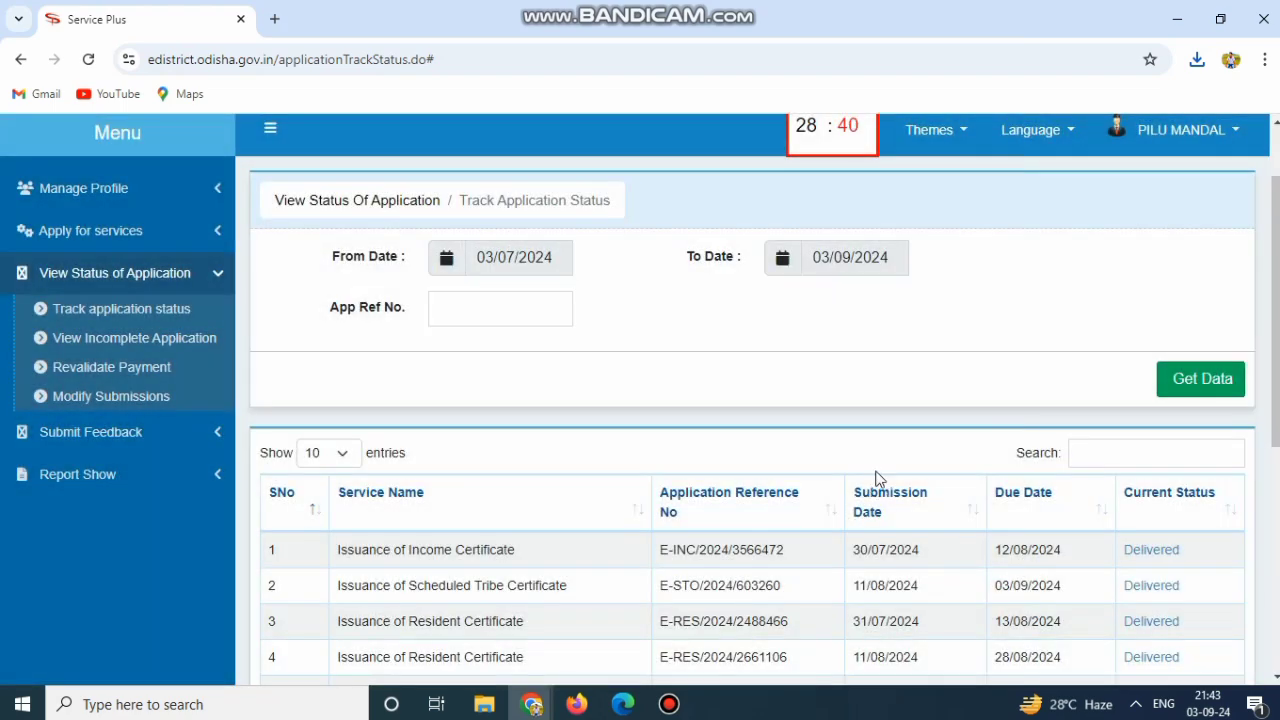
pyautogui.scroll(-3, 948, 440)
pyautogui.scroll(3, 948, 440)
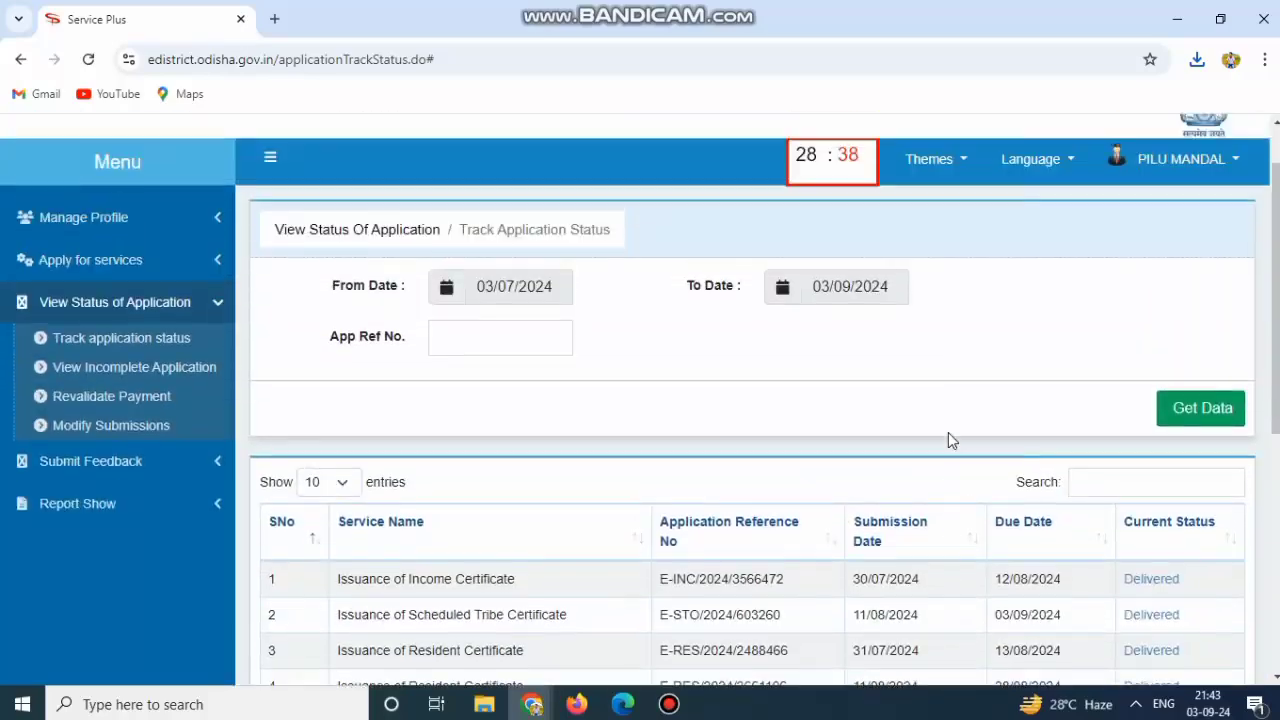
pyautogui.scroll(1, 948, 432)
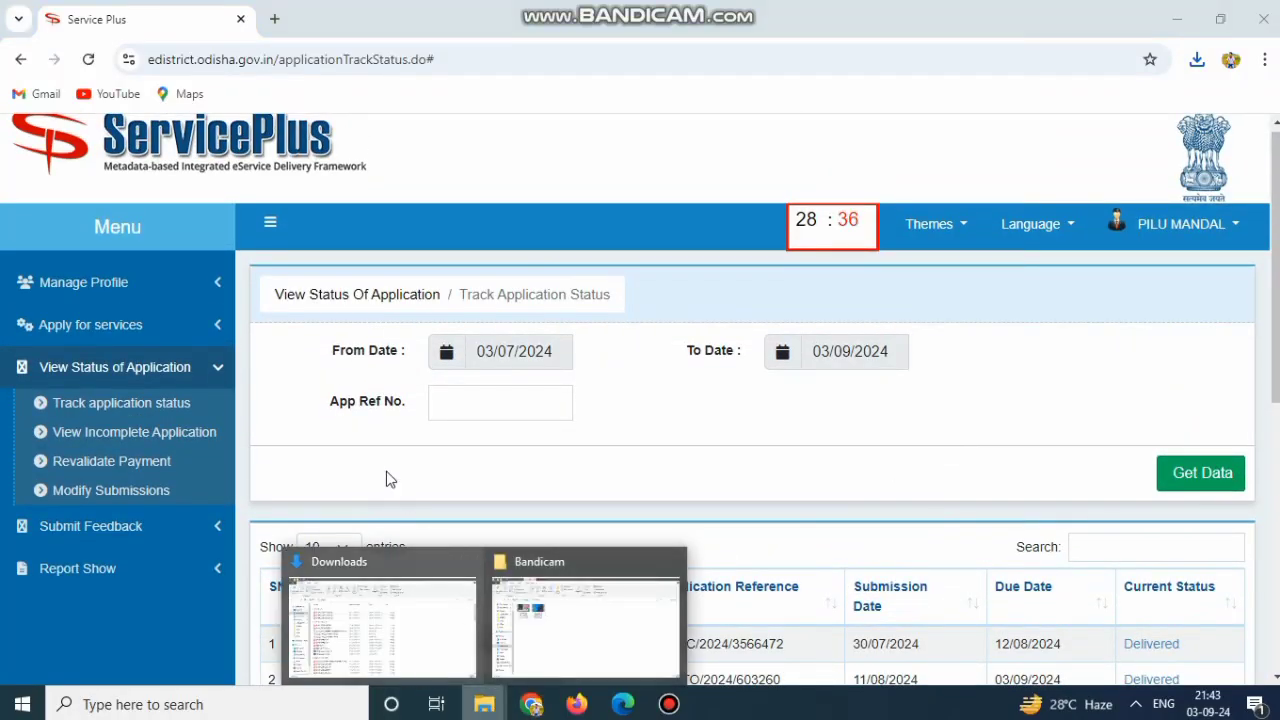
pyautogui.click(363, 606)
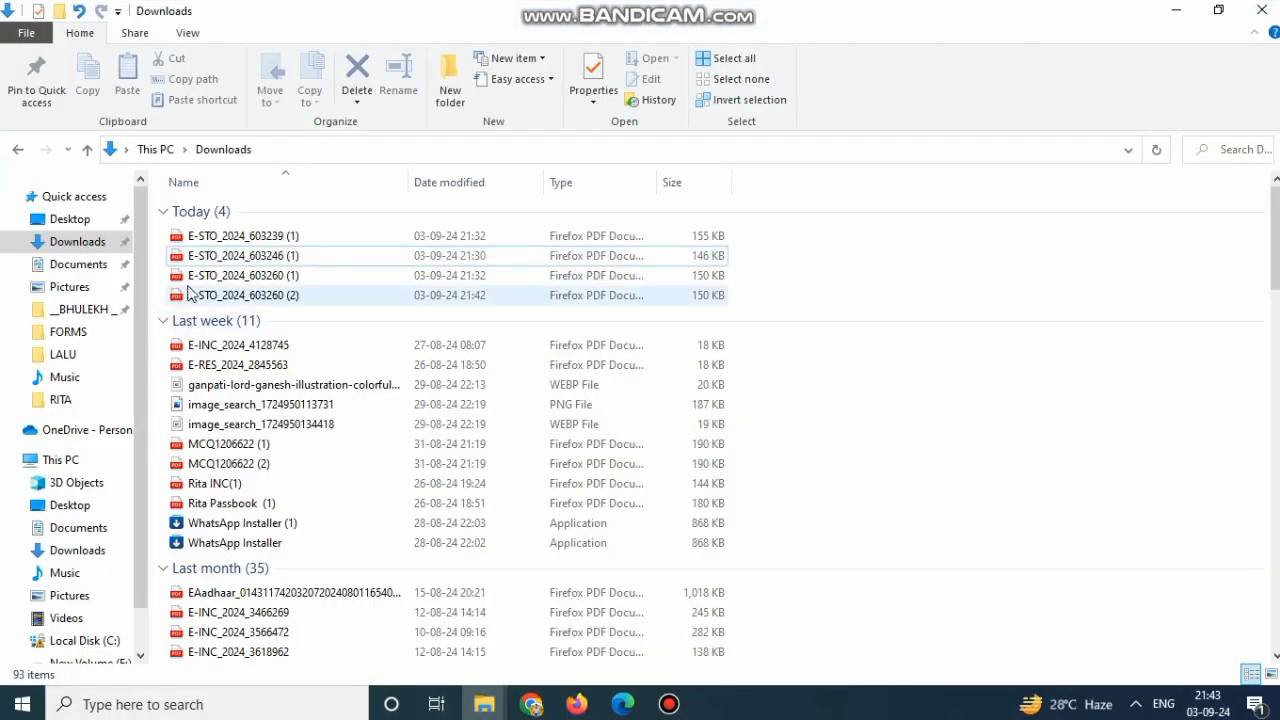
pyautogui.click(190, 292)
pyautogui.doubleClick(592, 298)
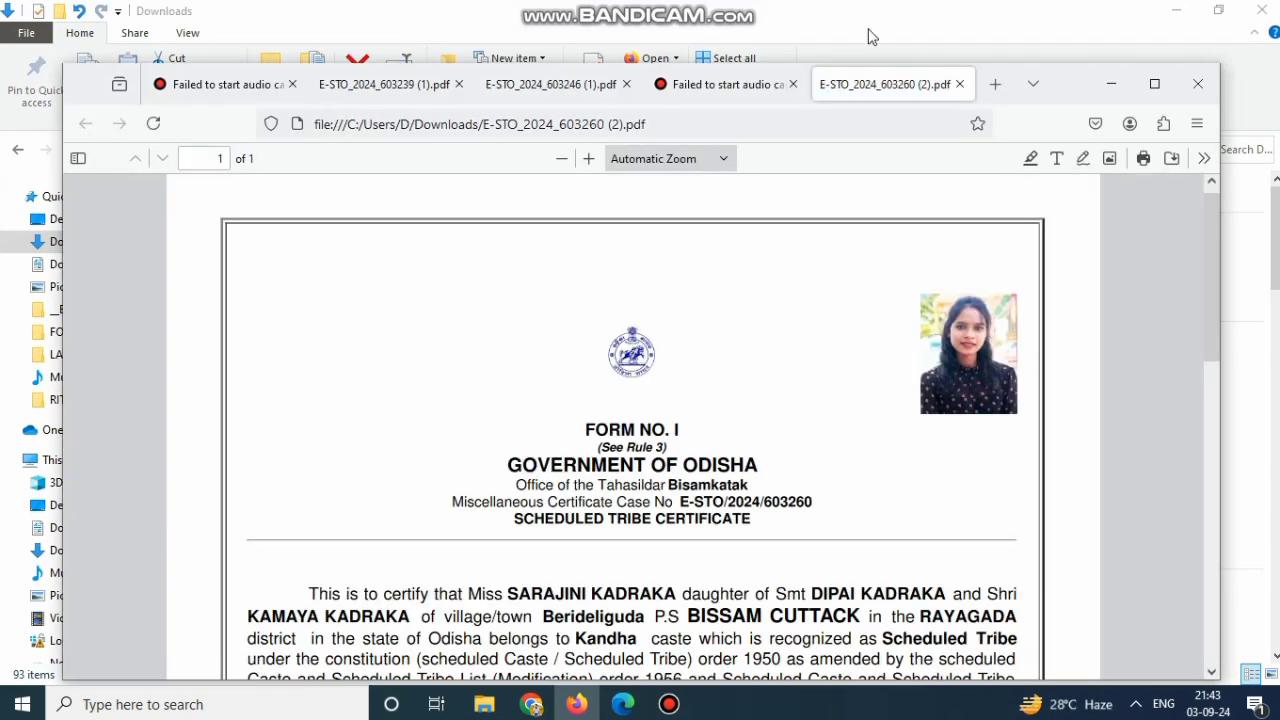
pyautogui.click(1111, 84)
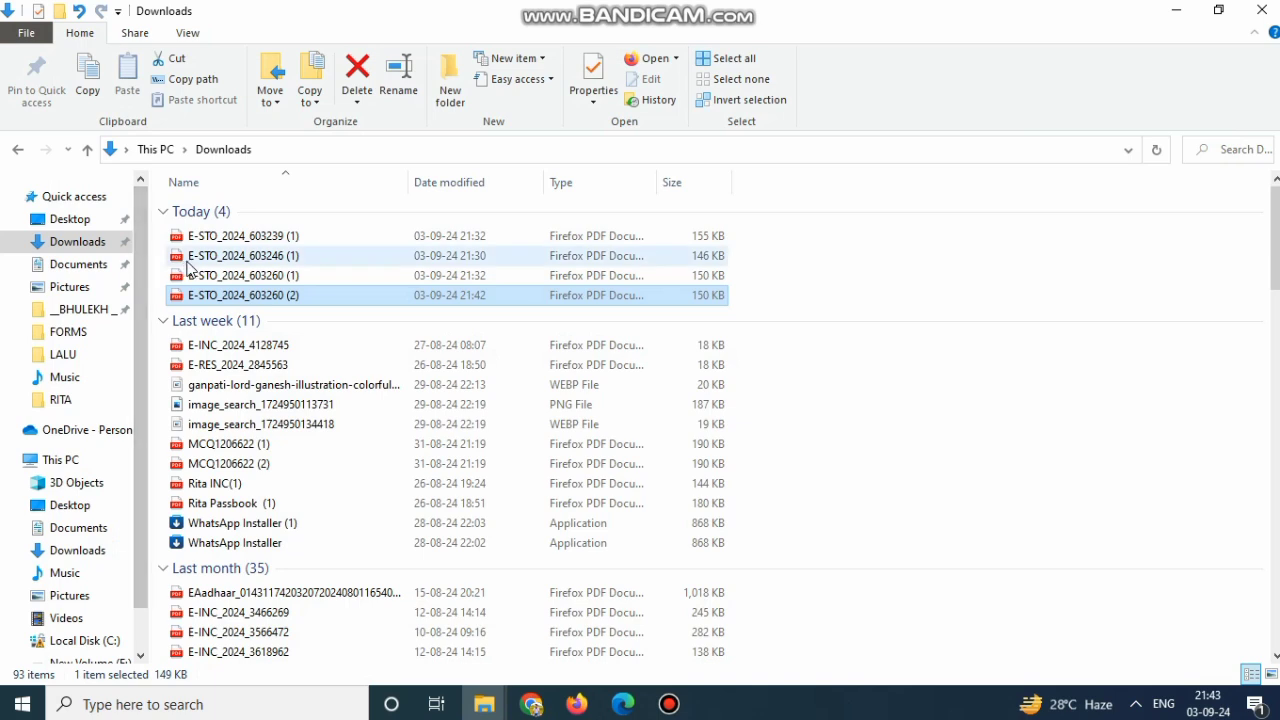
pyautogui.click(205, 256)
pyautogui.click(209, 255)
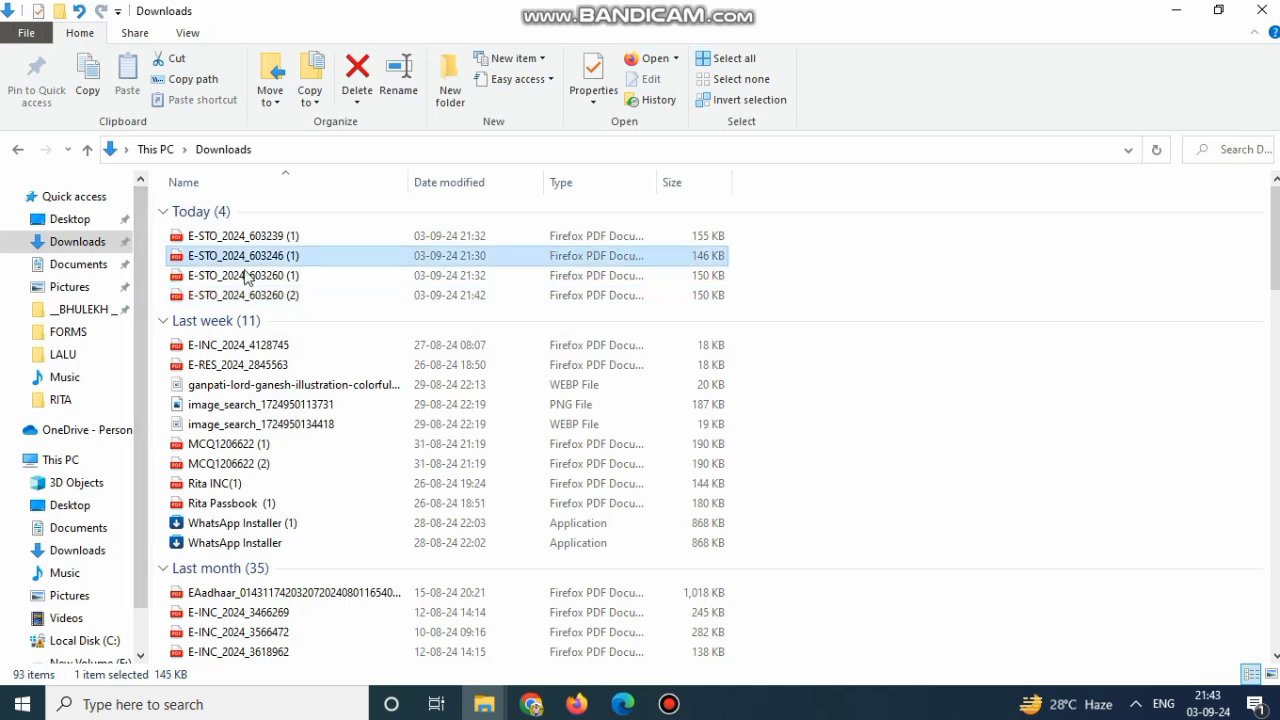
pyautogui.click(446, 280)
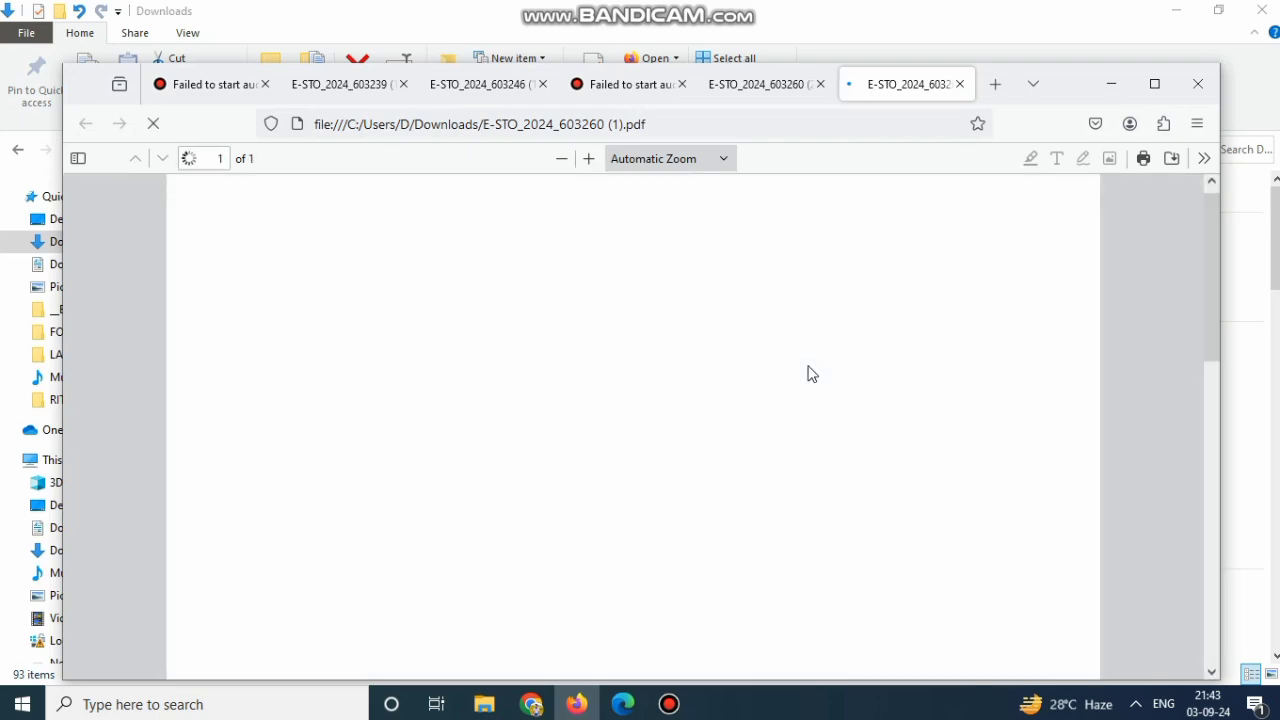
pyautogui.scroll(-8, 808, 371)
pyautogui.scroll(8, 817, 394)
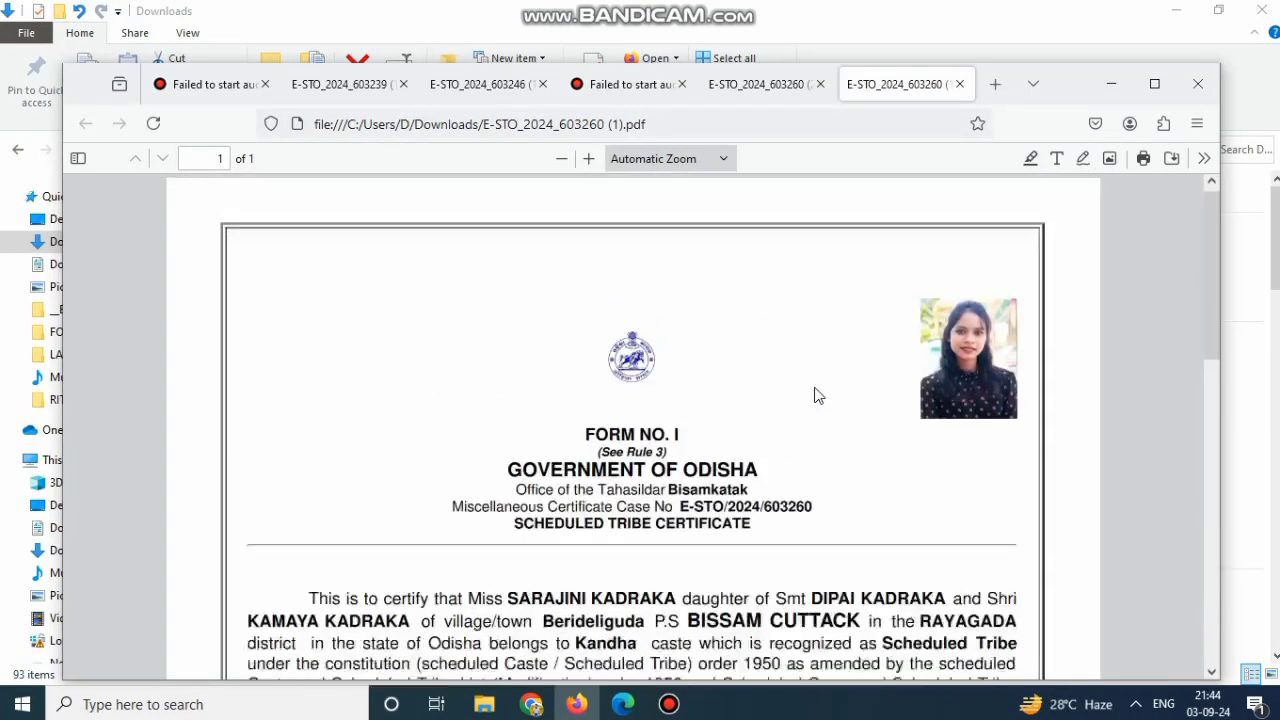
pyautogui.click(1108, 86)
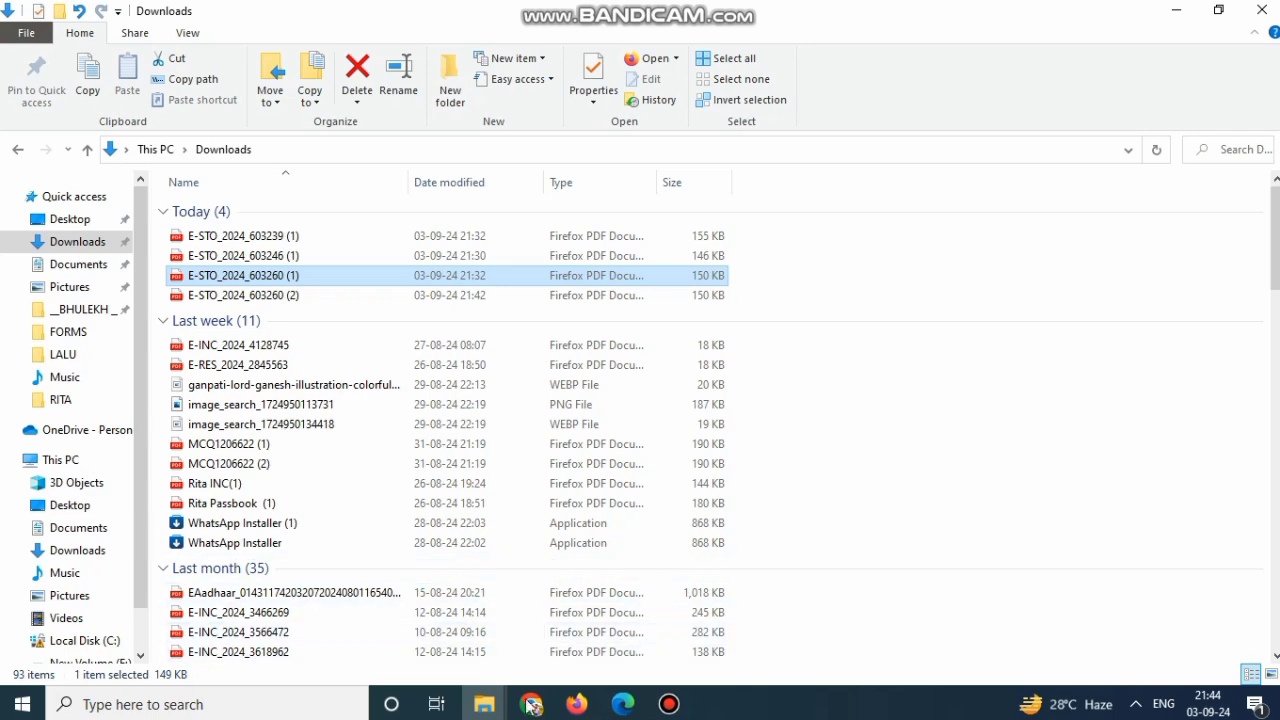
pyautogui.click(531, 704)
pyautogui.click(543, 603)
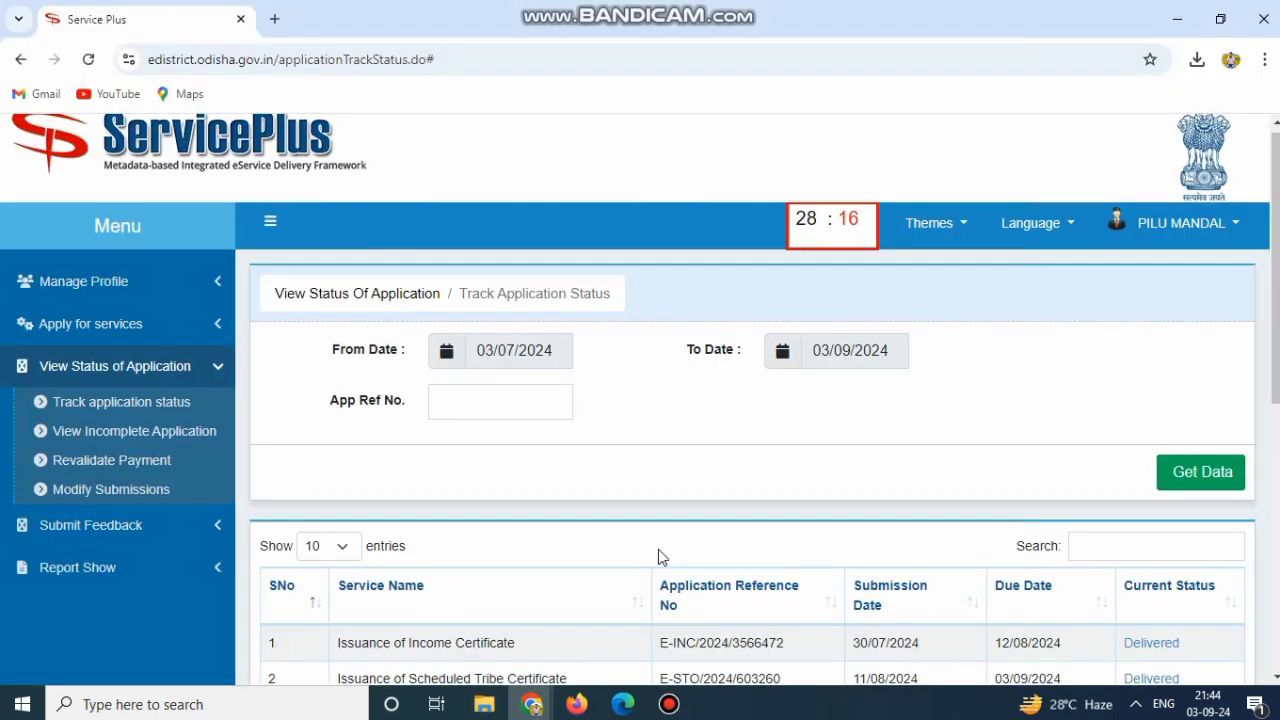
pyautogui.scroll(-4, 660, 545)
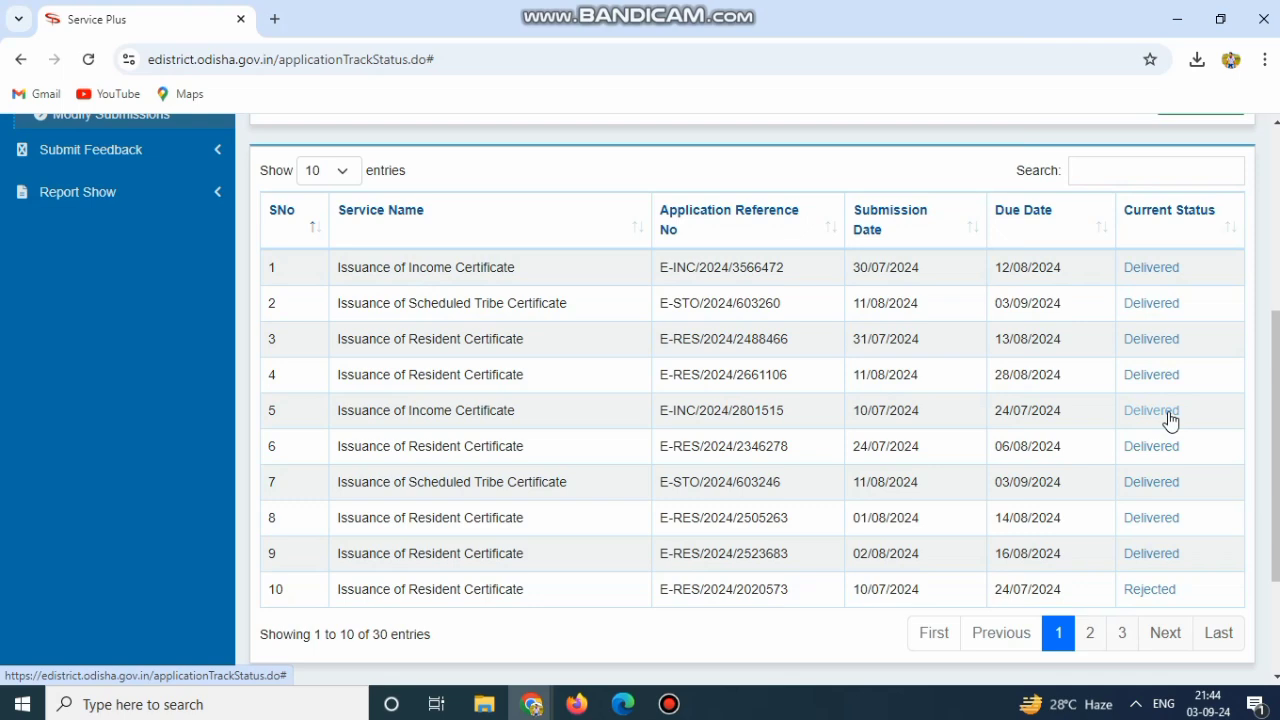
pyautogui.scroll(-3, 1188, 384)
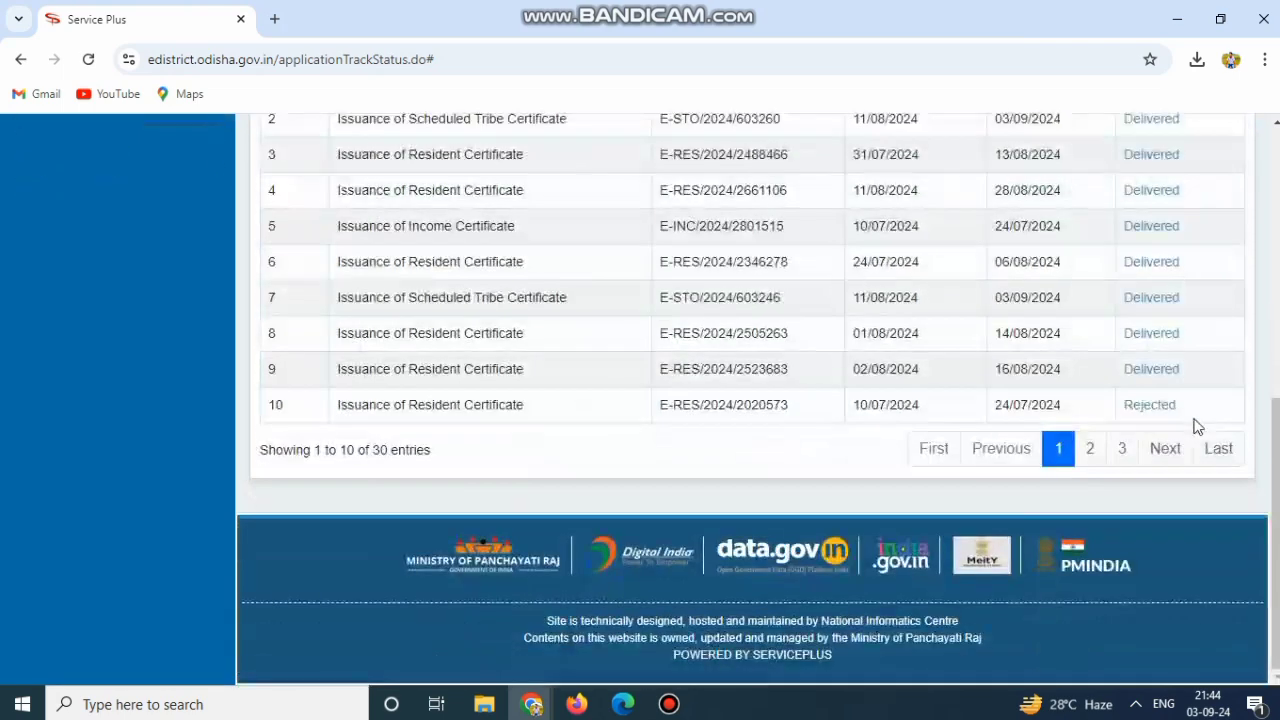